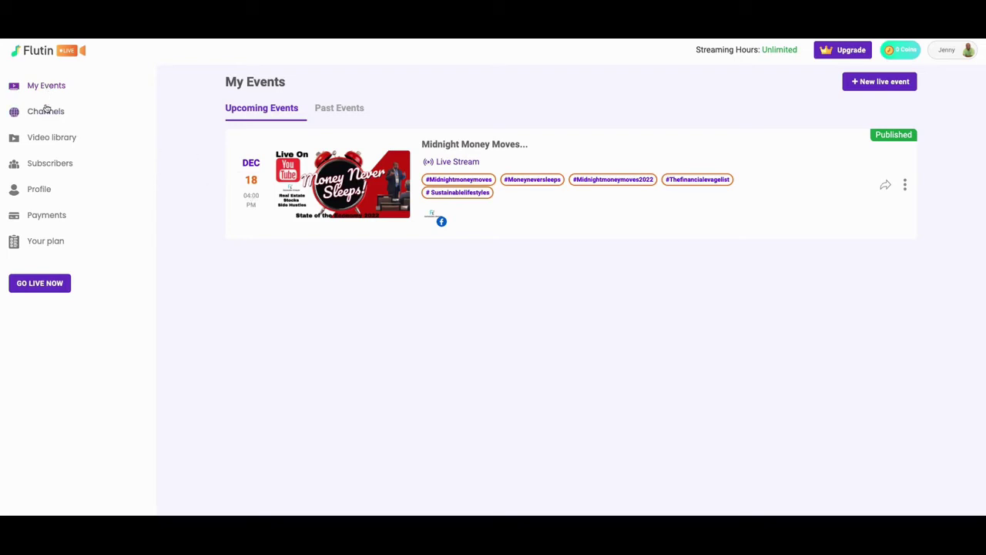
Open the streaming channels page and examine the connectable platforms and the list of linked YouTube and Facebook channels
left_click(45, 113)
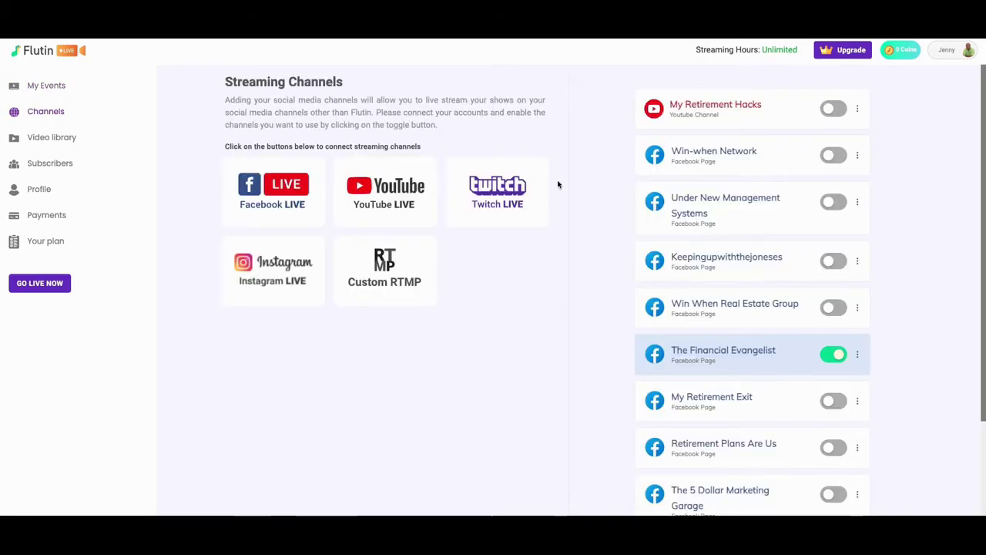
scroll(696, 148, "down", 3)
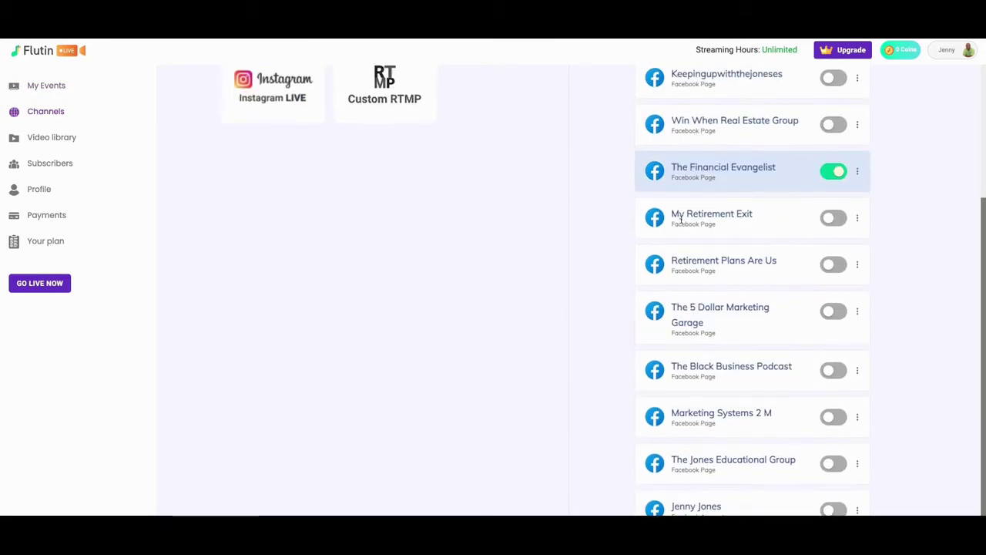
scroll(737, 200, "up", 3)
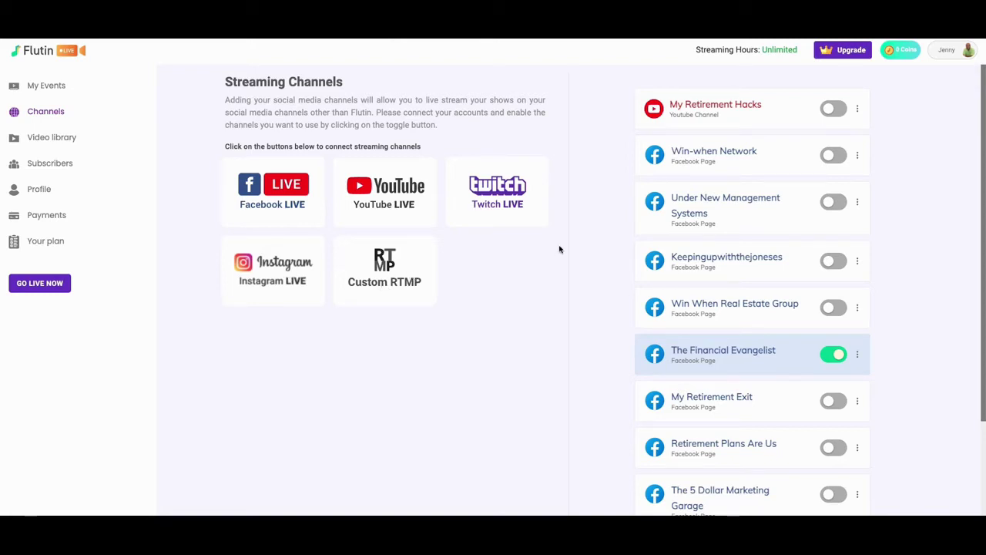
scroll(802, 134, "down", 3)
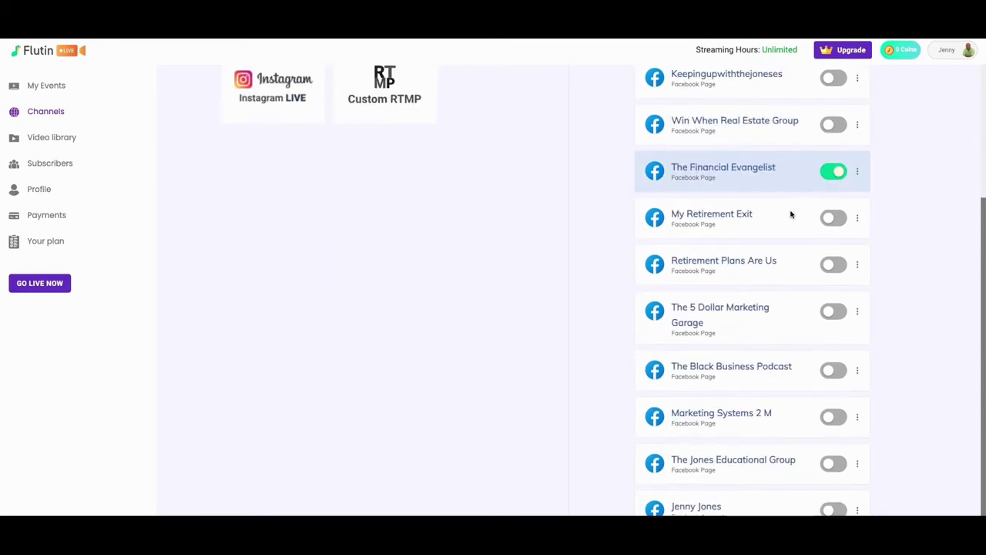
scroll(794, 218, "up", 1)
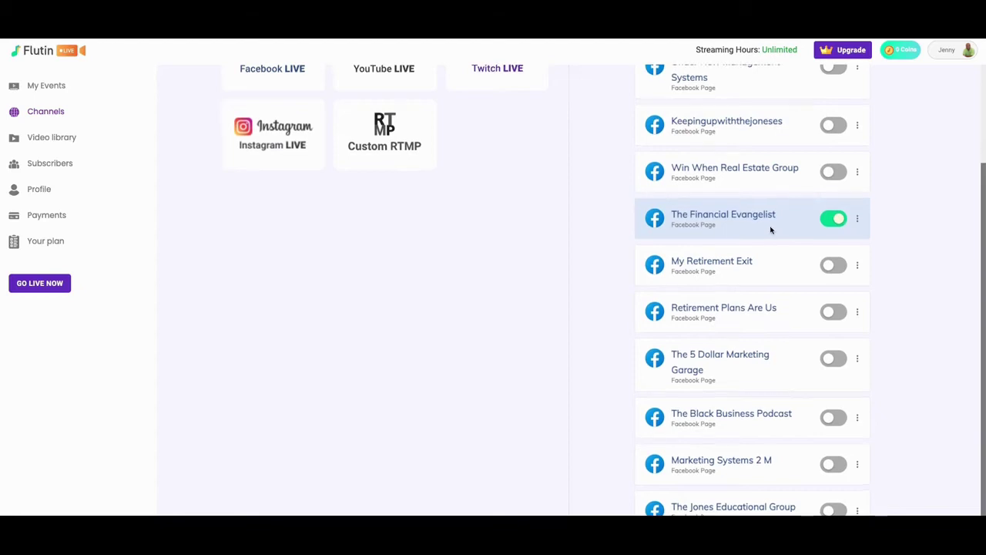
scroll(773, 228, "up", 3)
scroll(776, 162, "down", 3)
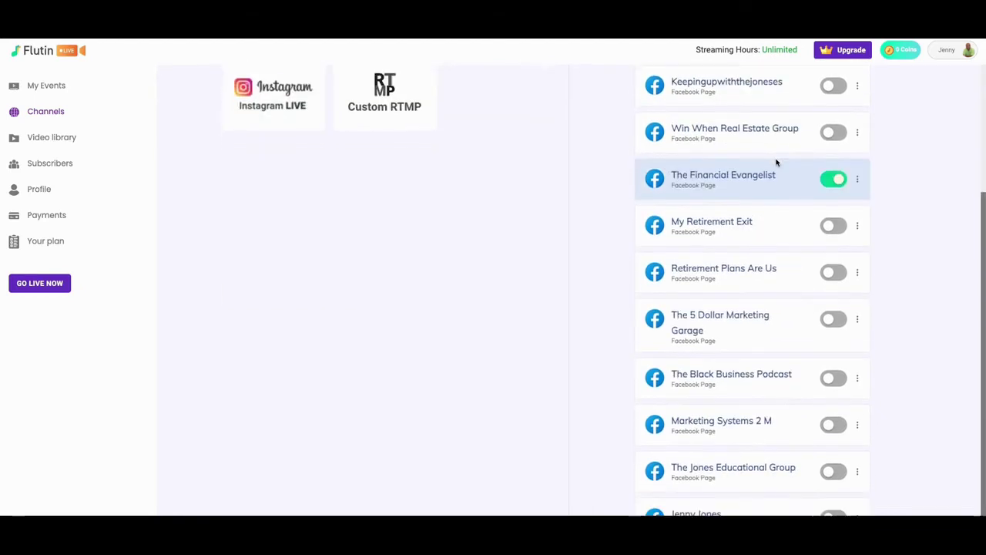
scroll(797, 144, "up", 3)
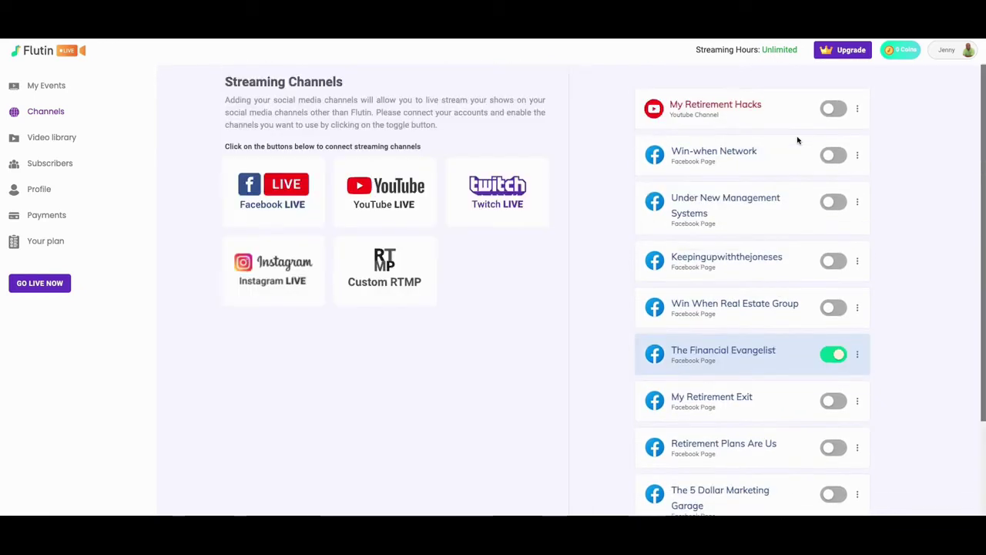
scroll(797, 144, "down", 3)
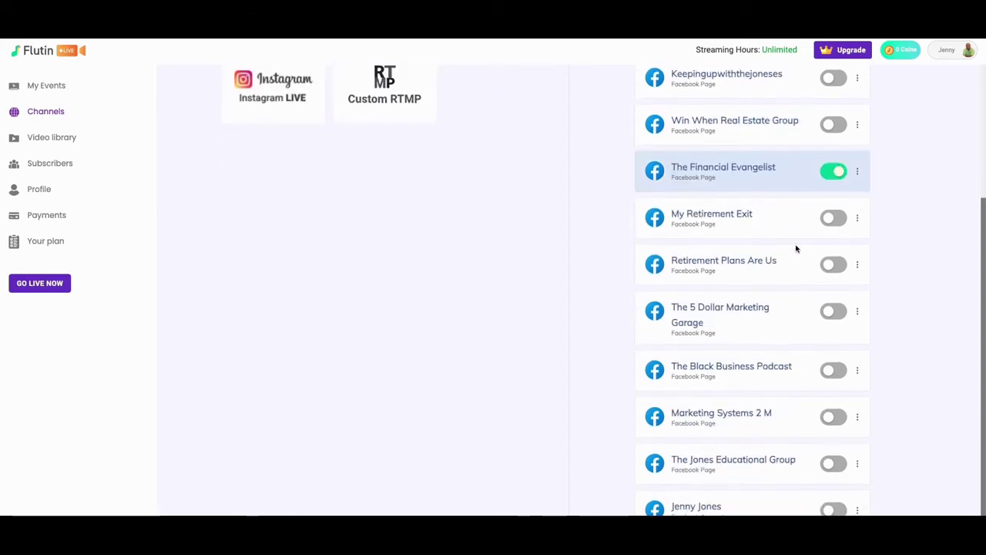
scroll(808, 212, "up", 3)
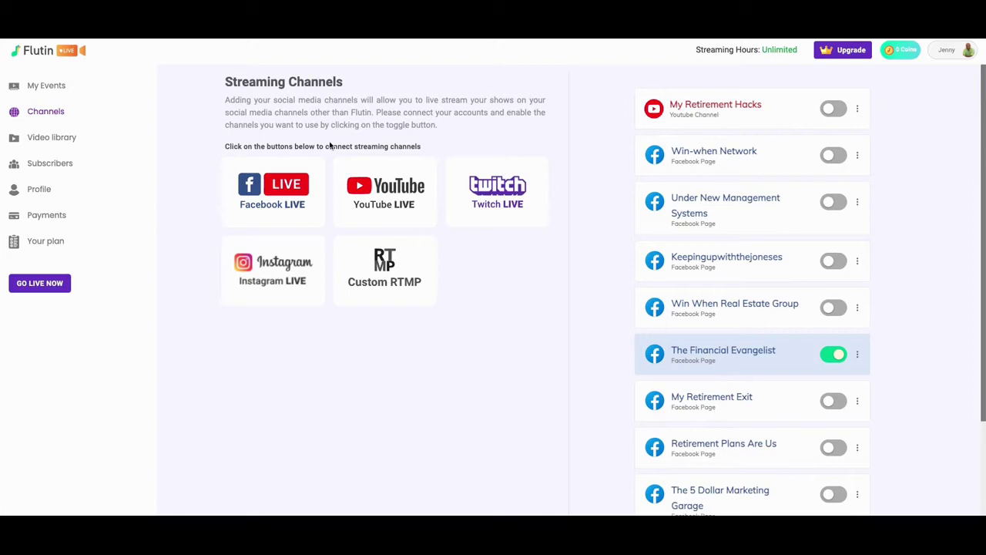
View the video library, the subscribers page and the payments page in turn
left_click(65, 140)
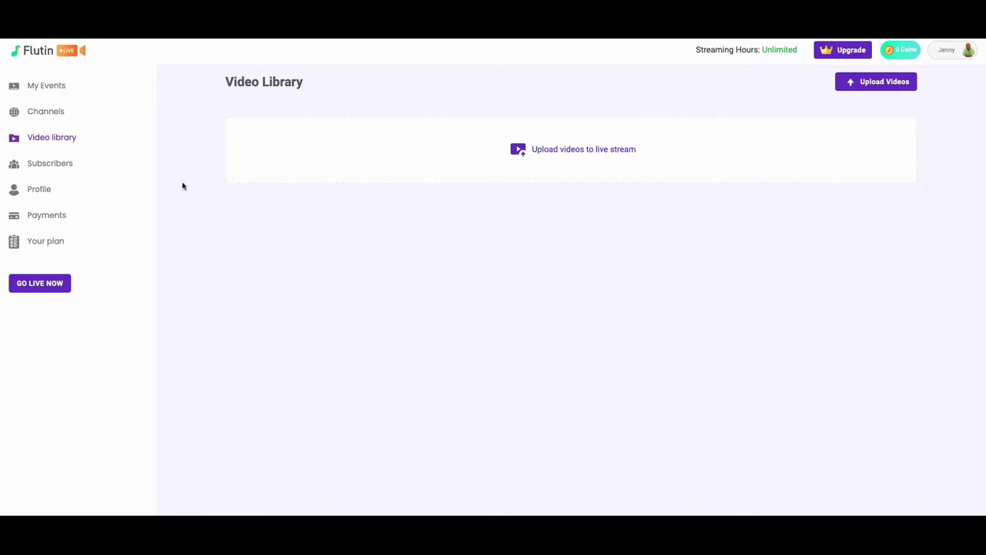
left_click(62, 167)
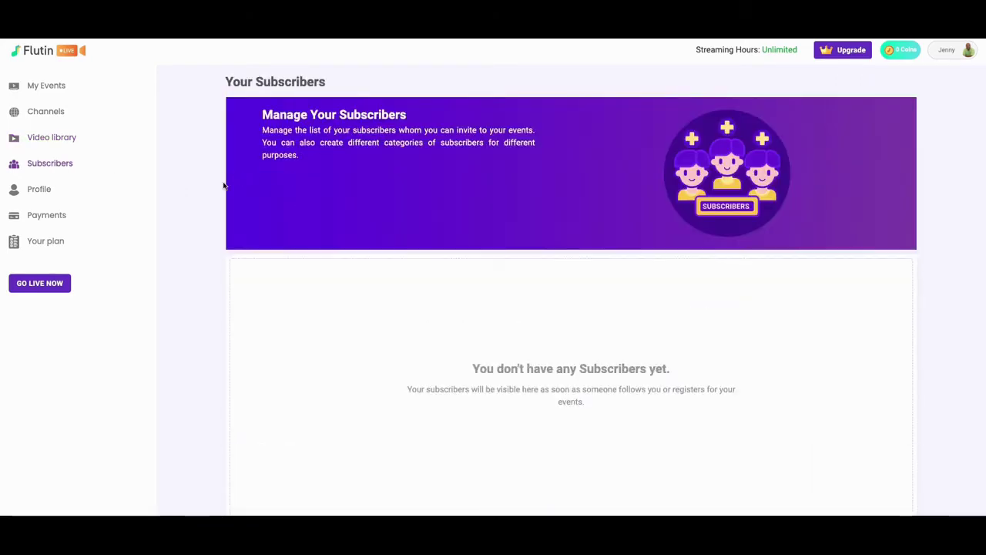
left_click(47, 217)
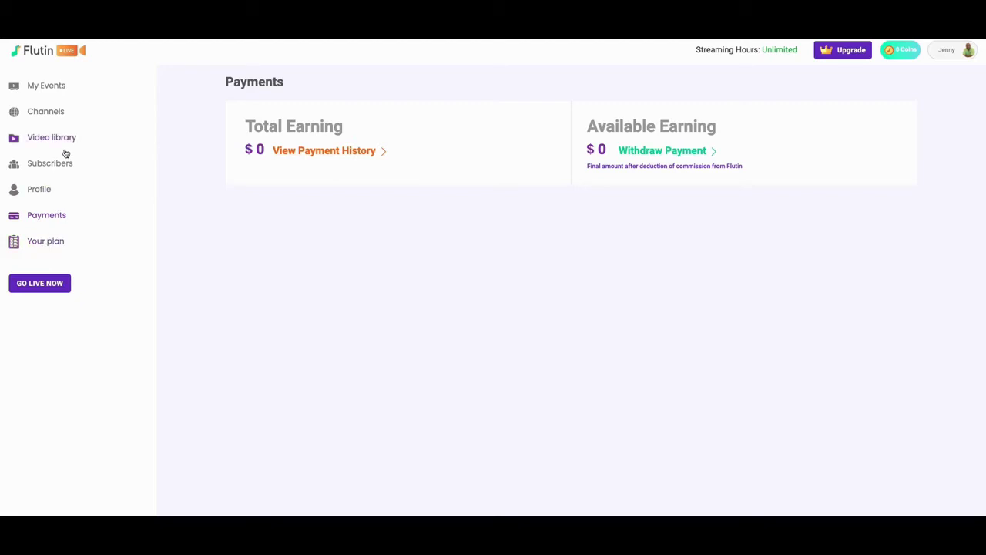
Open the upcoming Midnight Money Moves event for editing and show its basic information
left_click(49, 91)
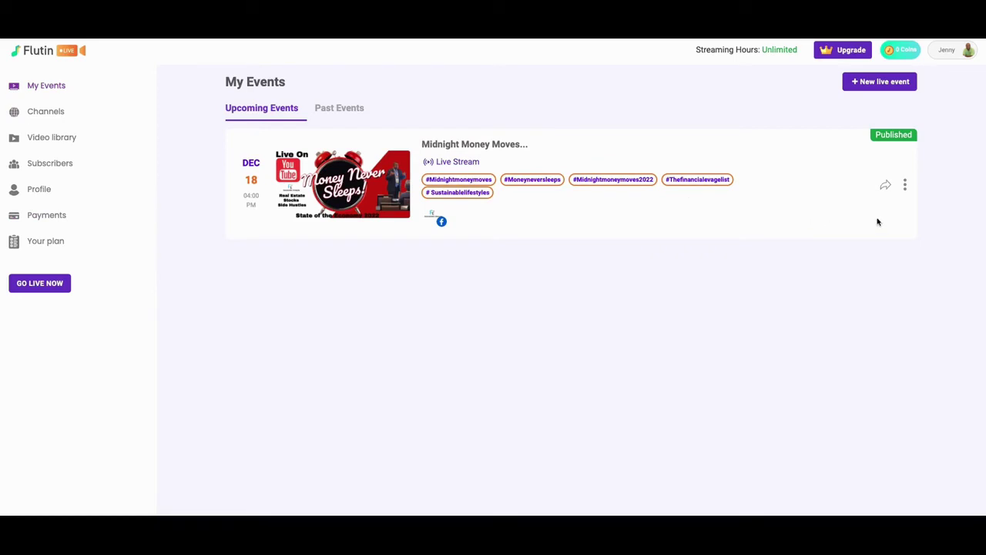
left_click(906, 186)
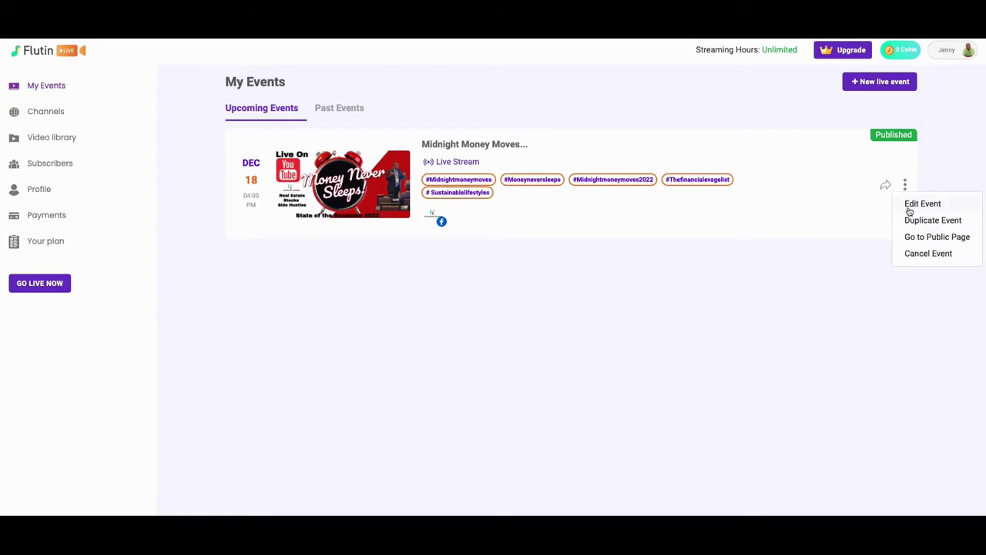
left_click(922, 205)
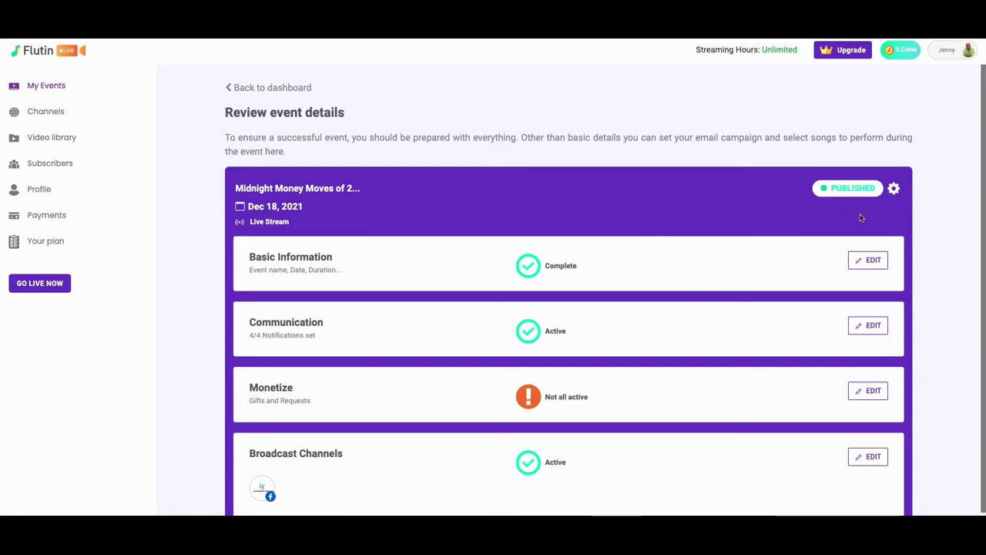
left_click(871, 264)
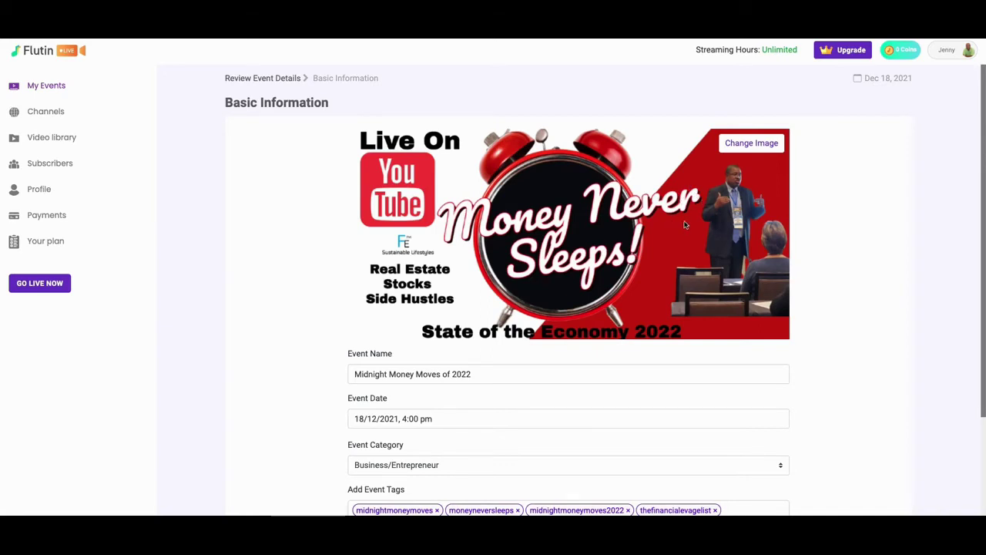
Examine the event's image, name, date, category, tags and description, and return to the event details overview
scroll(681, 214, "down", 3)
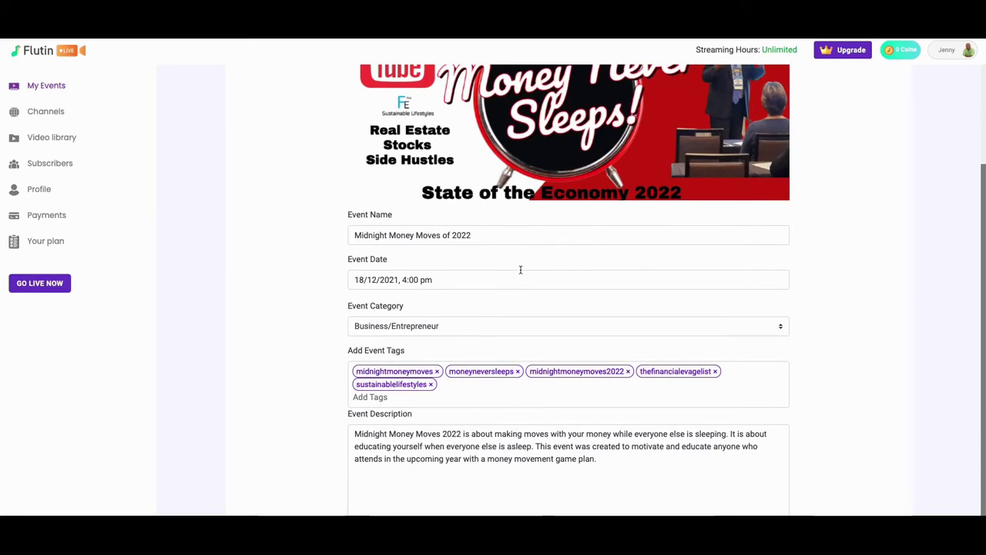
scroll(520, 269, "down", 1)
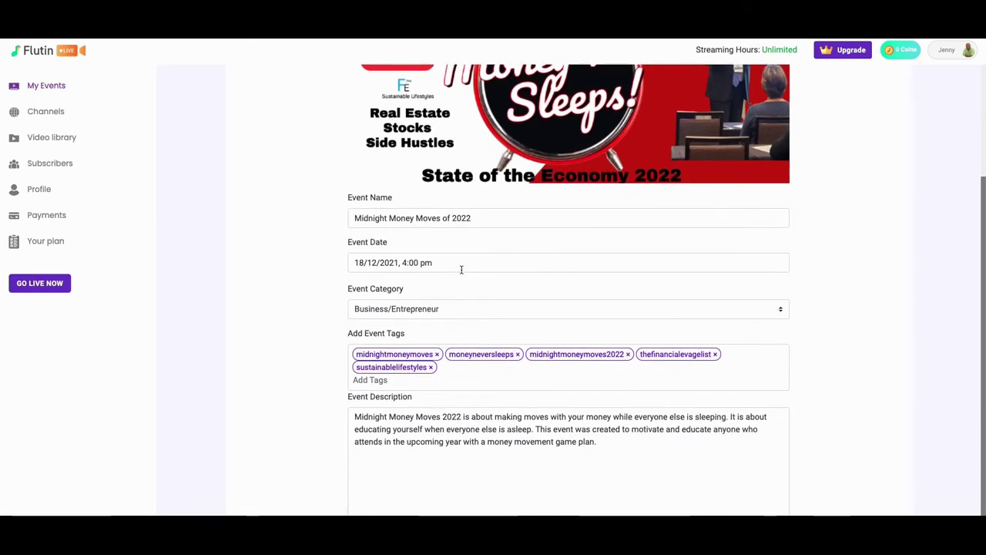
left_click(439, 309)
left_click(438, 307)
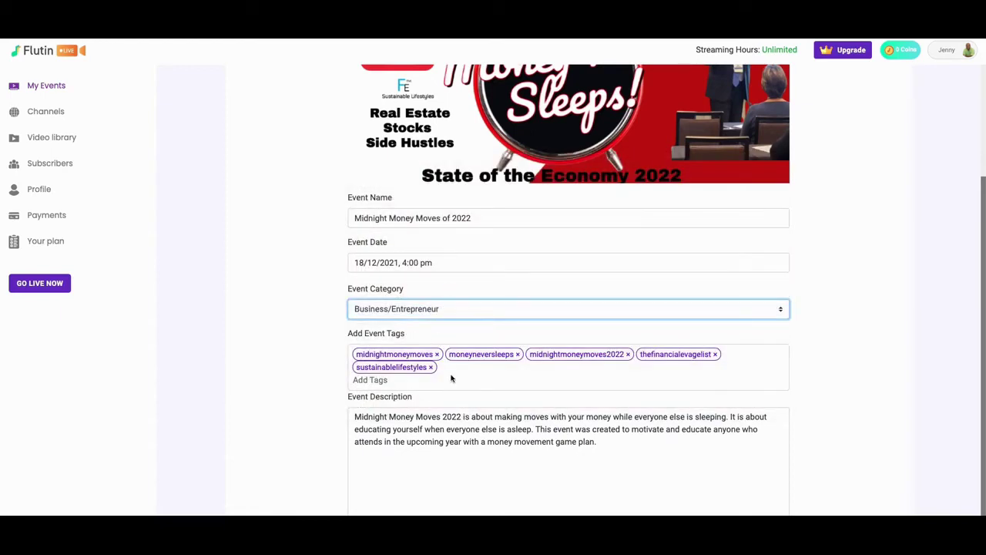
scroll(447, 377, "down", 1)
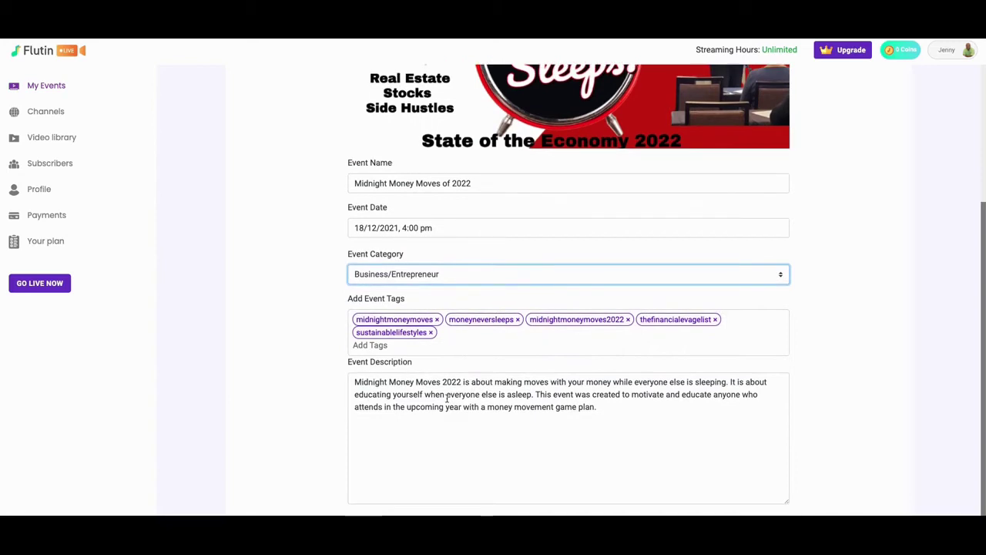
scroll(447, 397, "up", 3)
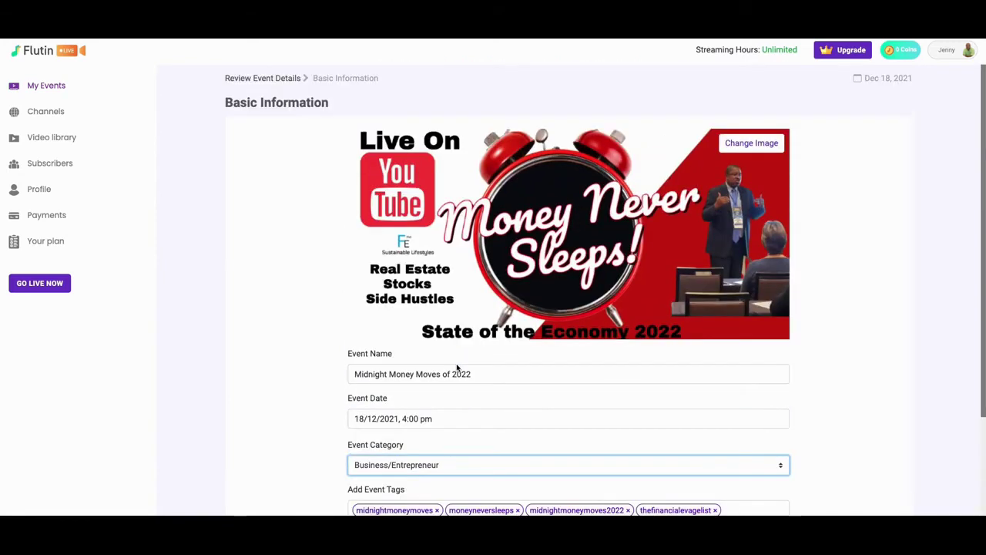
scroll(456, 364, "down", 3)
scroll(456, 366, "up", 3)
scroll(456, 367, "down", 3)
scroll(457, 368, "up", 3)
scroll(458, 370, "down", 3)
left_click(472, 502)
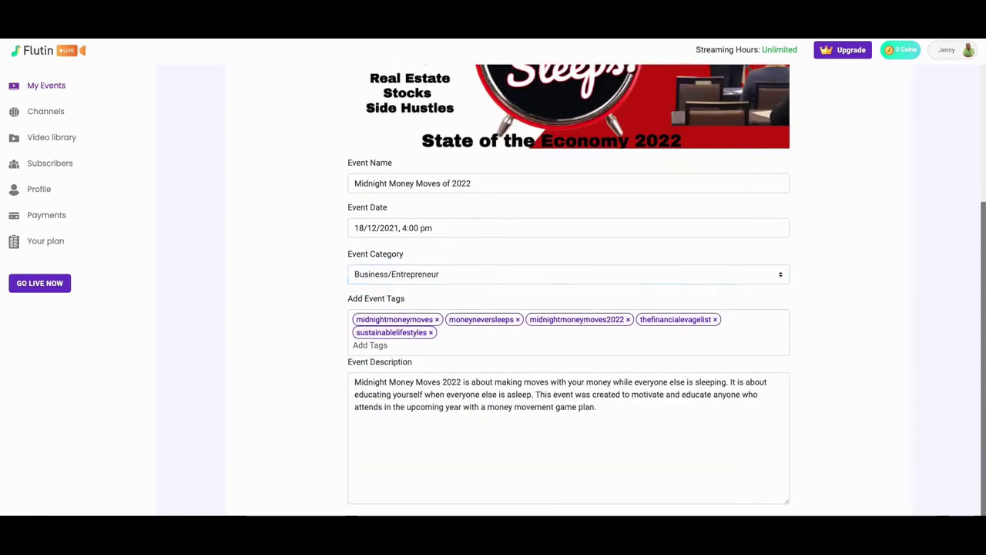
left_click(518, 317)
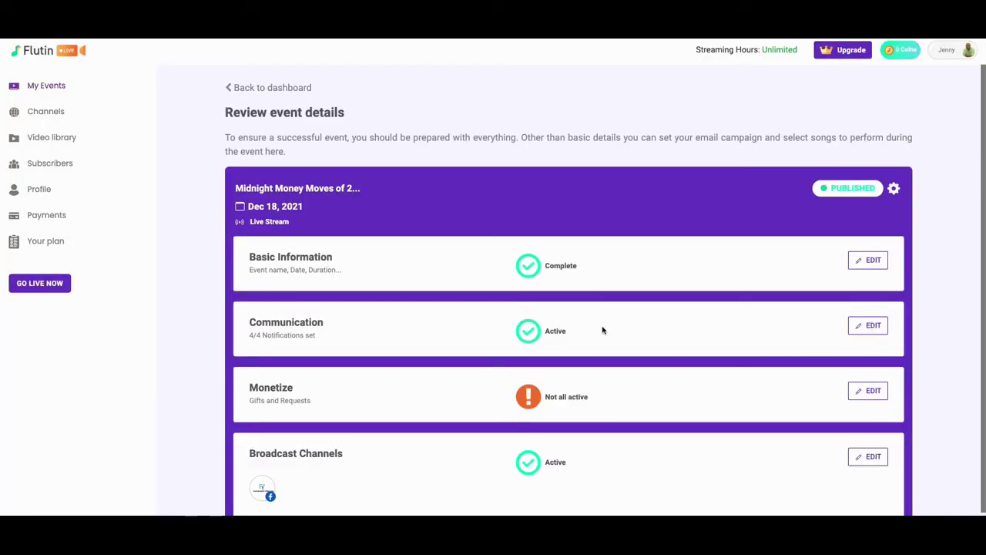
Review the event's communication notifications, return to the event details, and view its monetization options
left_click(861, 326)
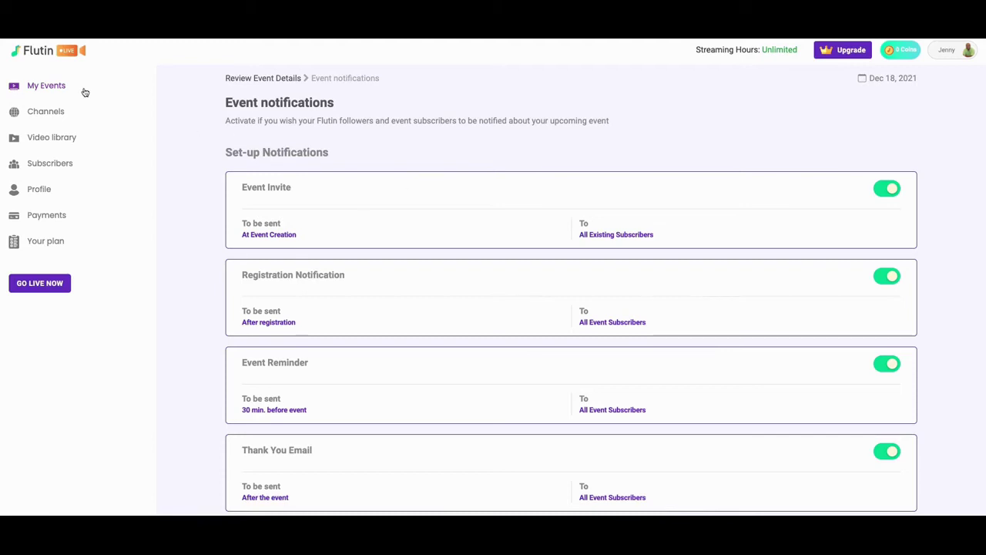
left_click(128, 89)
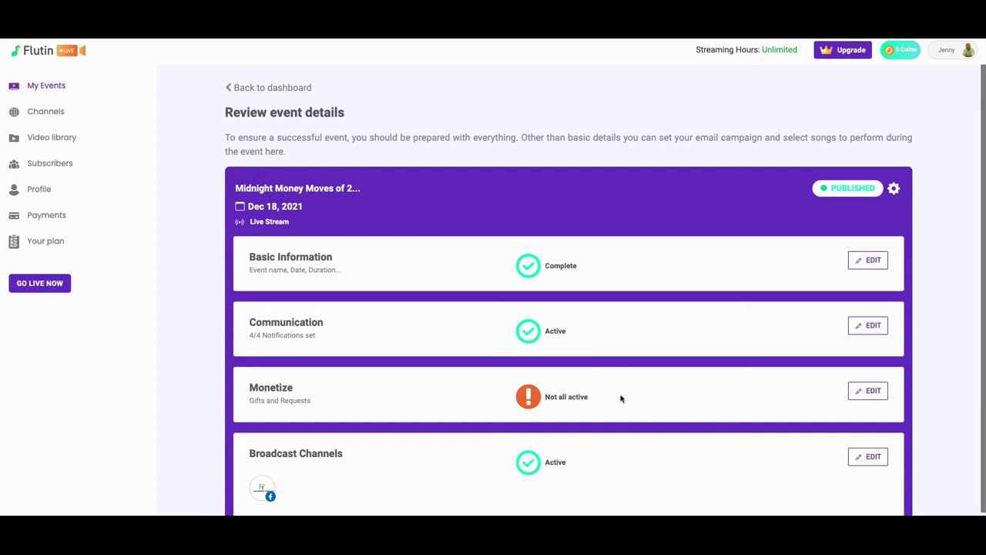
left_click(865, 393)
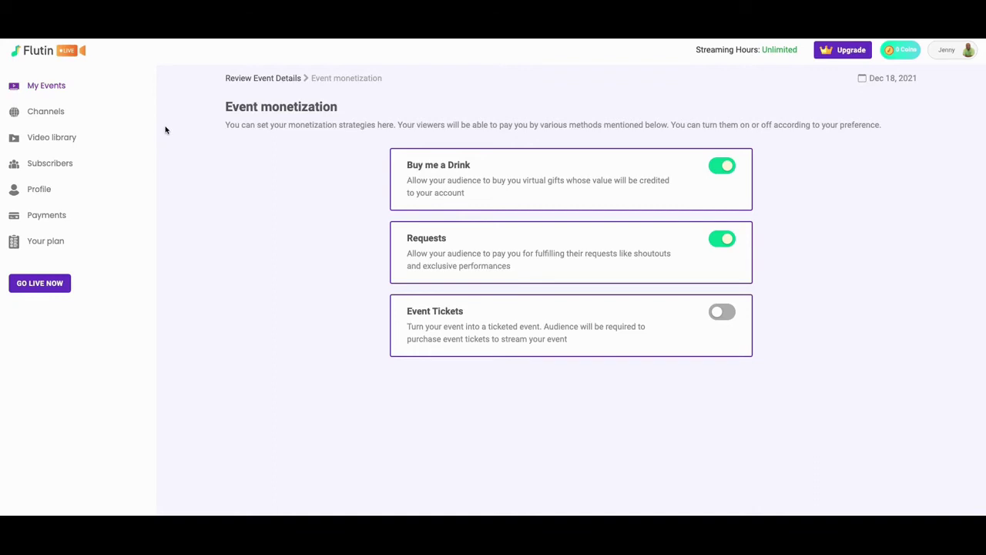
Return to the events list and open the public page of the Midnight Money Moves event
left_click(43, 89)
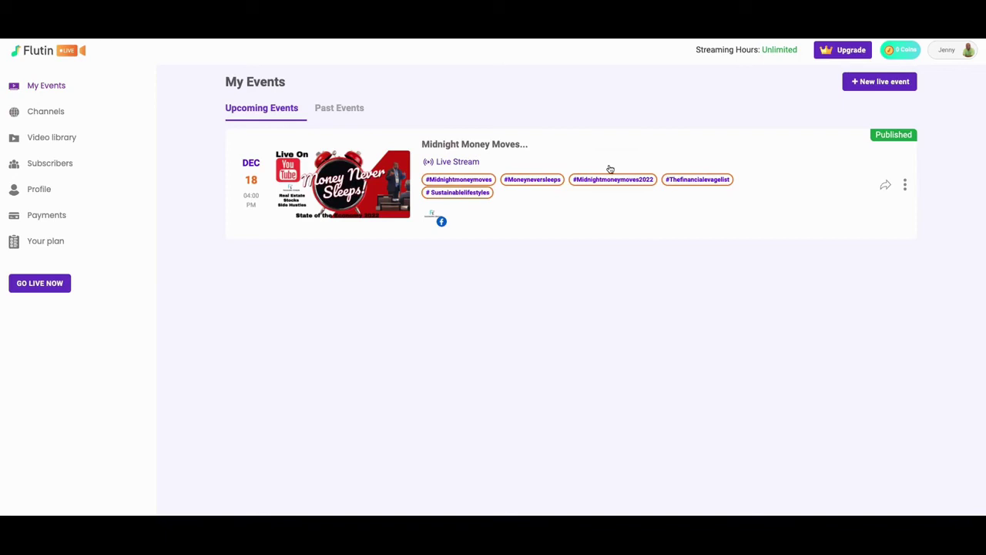
left_click(906, 186)
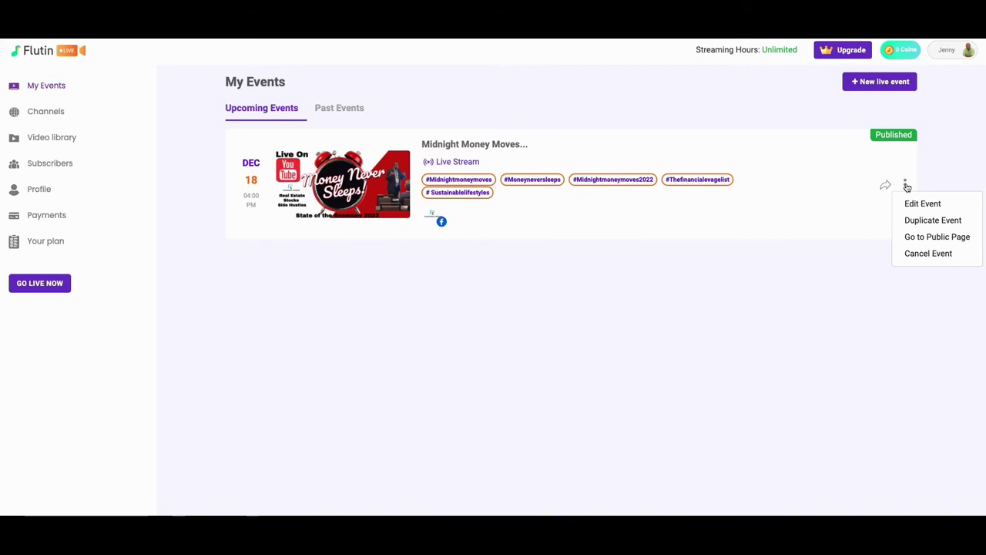
left_click(922, 238)
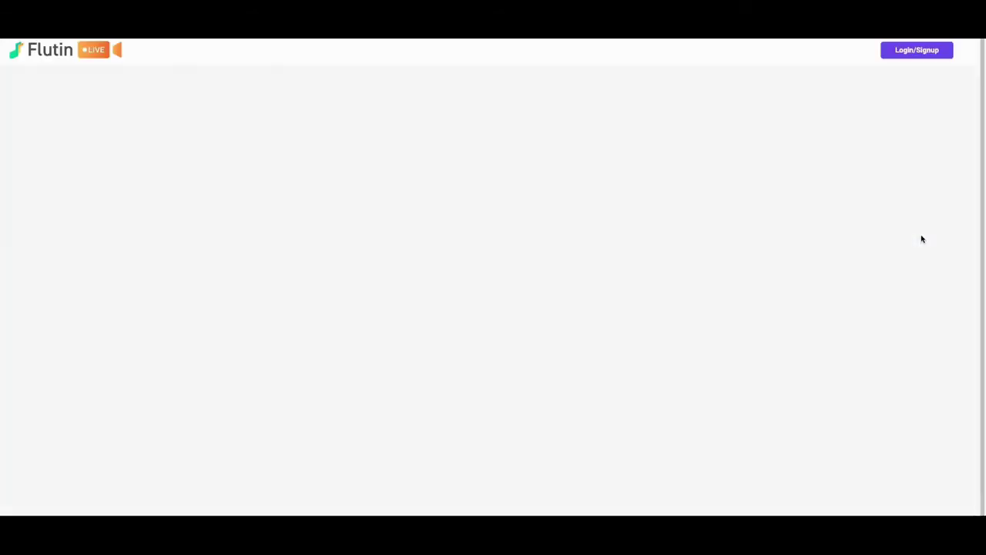